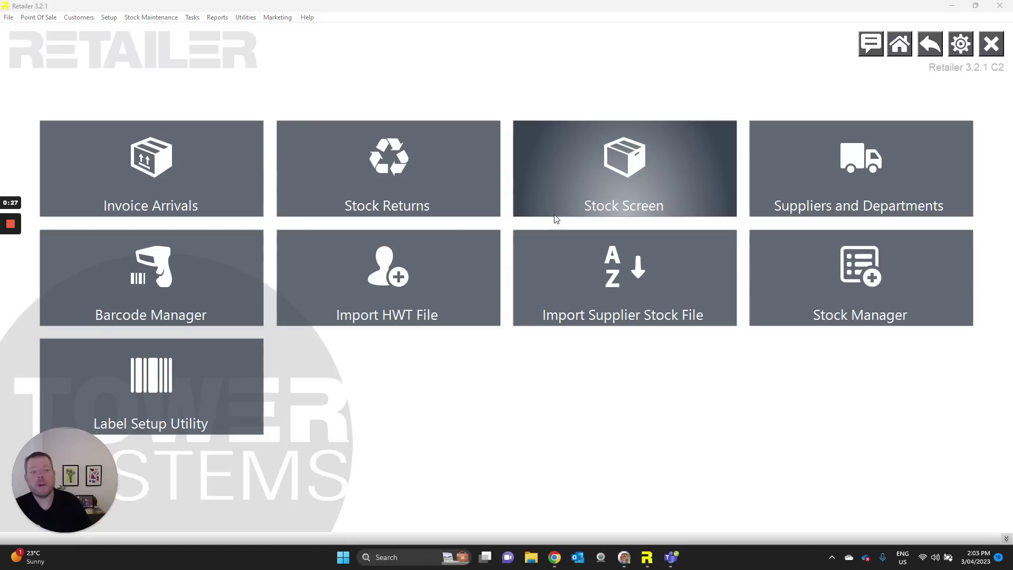
Open the puncture repair kit's stock record and reach the Web Description field on Extra Details
left_click(642, 168)
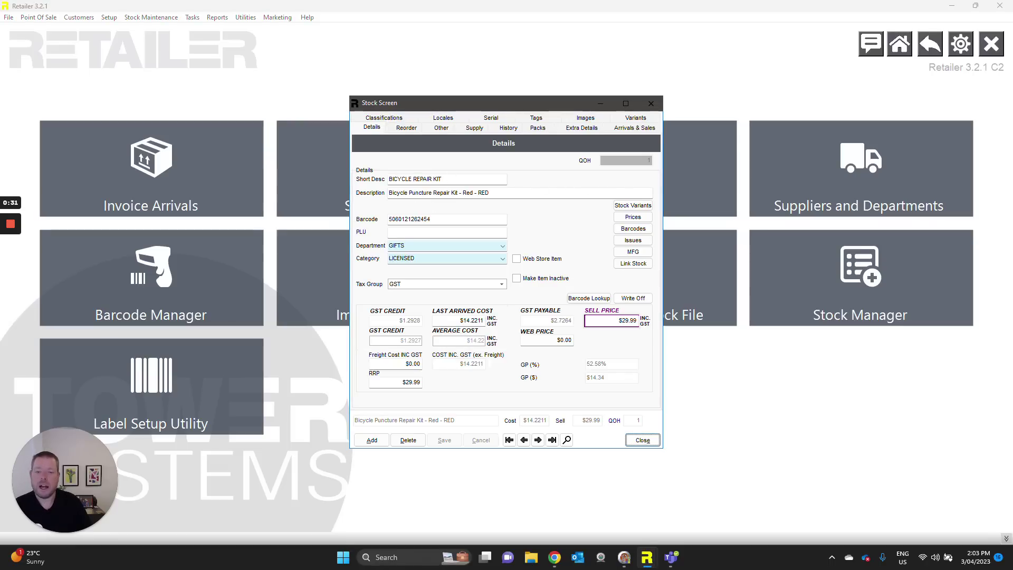
left_click(584, 127)
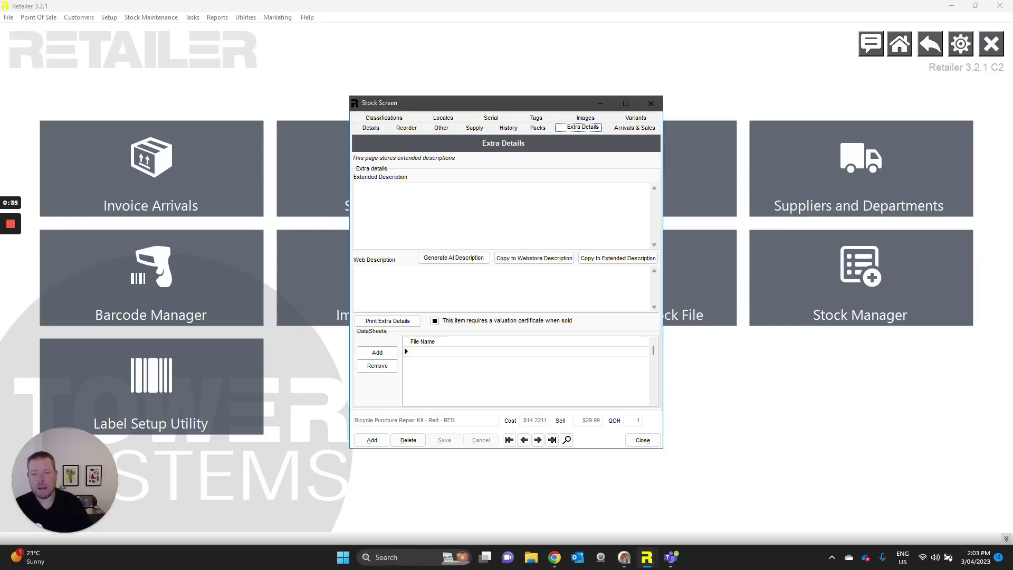
key("Tab")
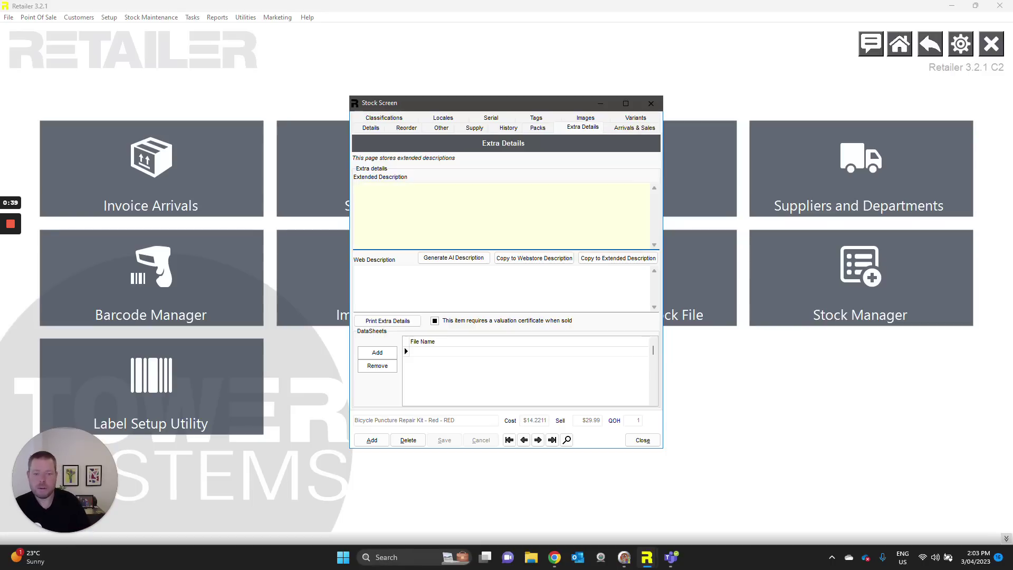
key("Tab")
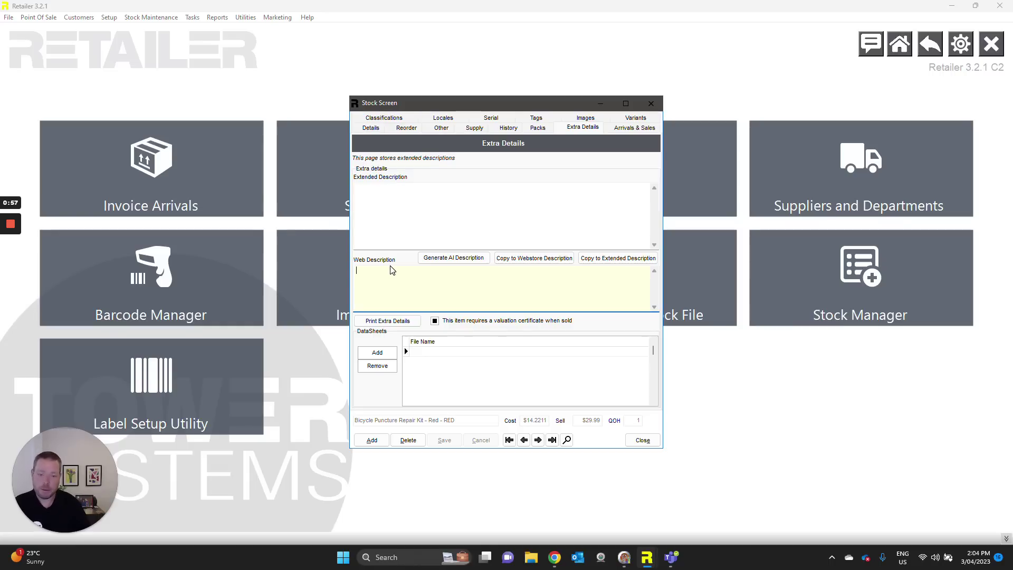
Generate an AI-written Web Description, save it, and close the stock record
left_click(466, 259)
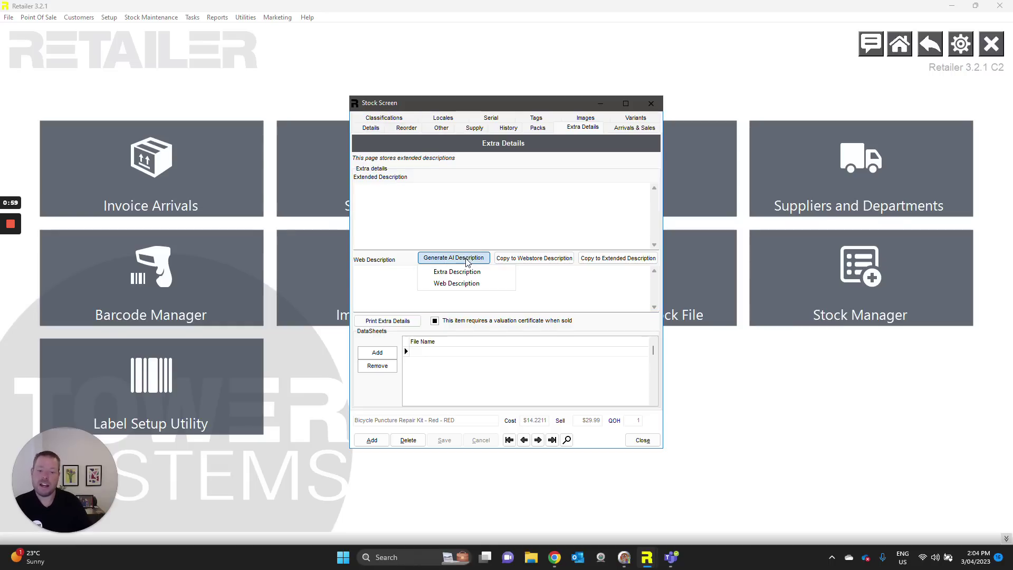
left_click(456, 283)
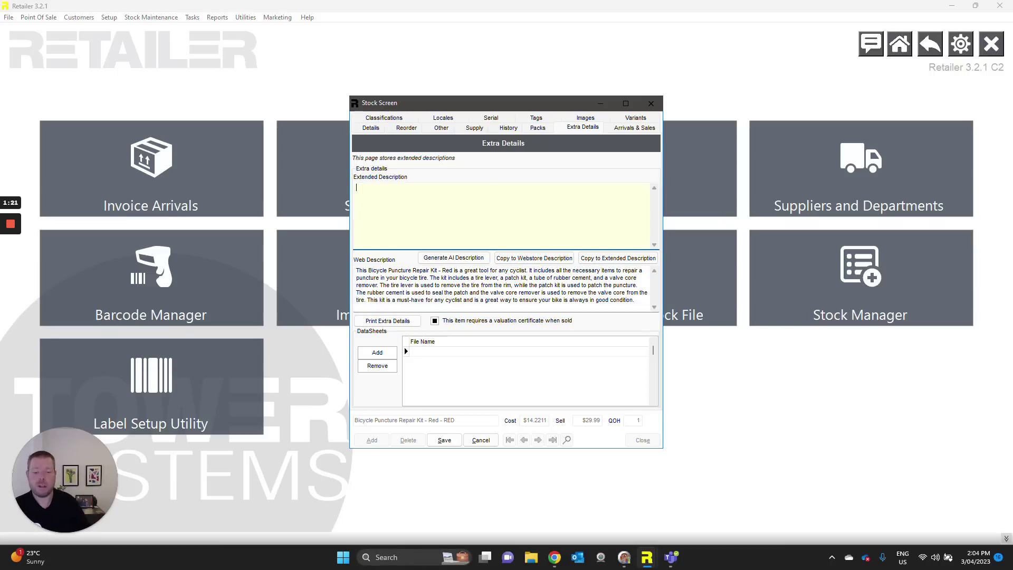
left_click(444, 440)
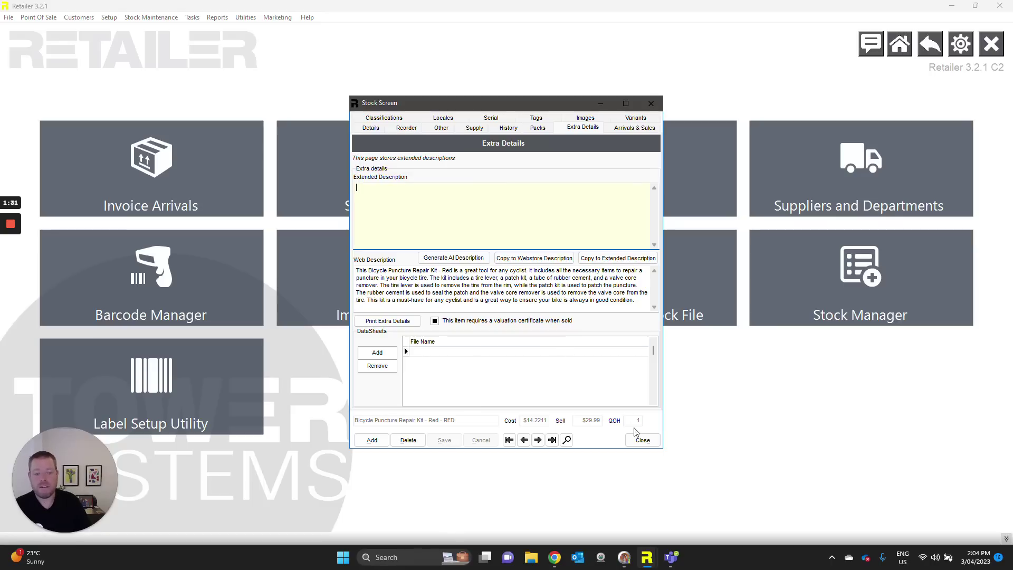
left_click(641, 441)
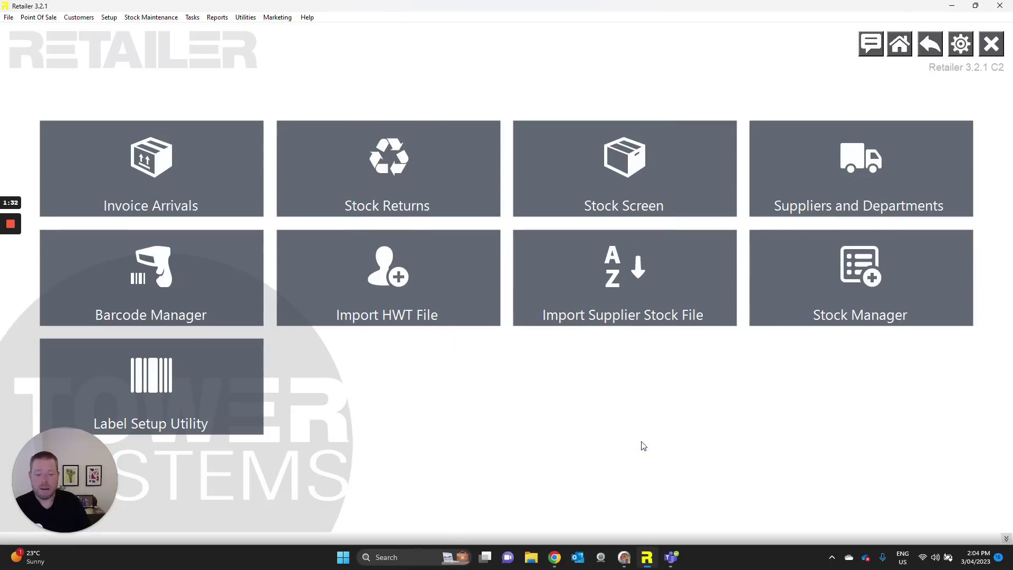
left_click(554, 556)
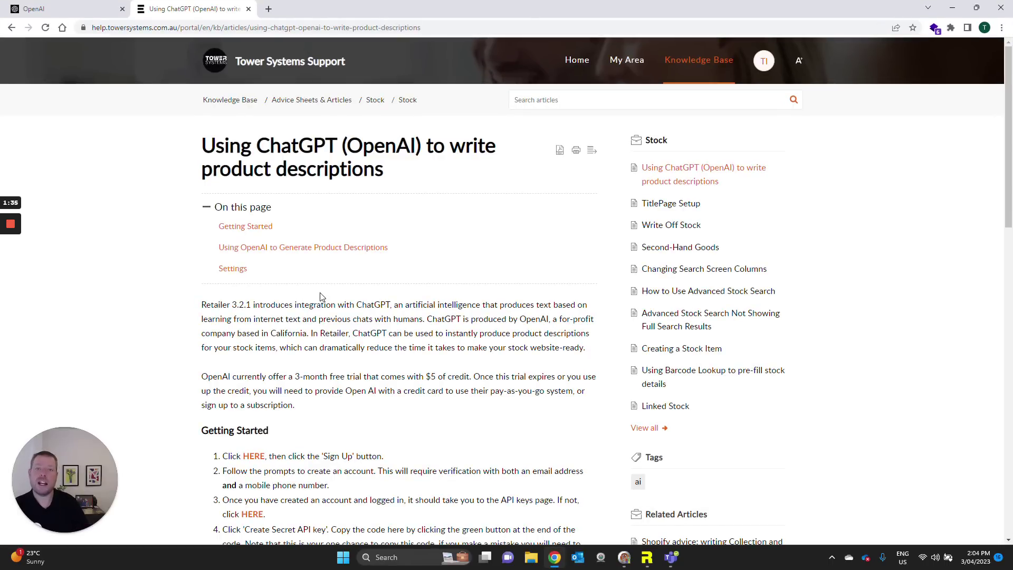
scroll(301, 189, "down", 5)
scroll(305, 190, "down", 3)
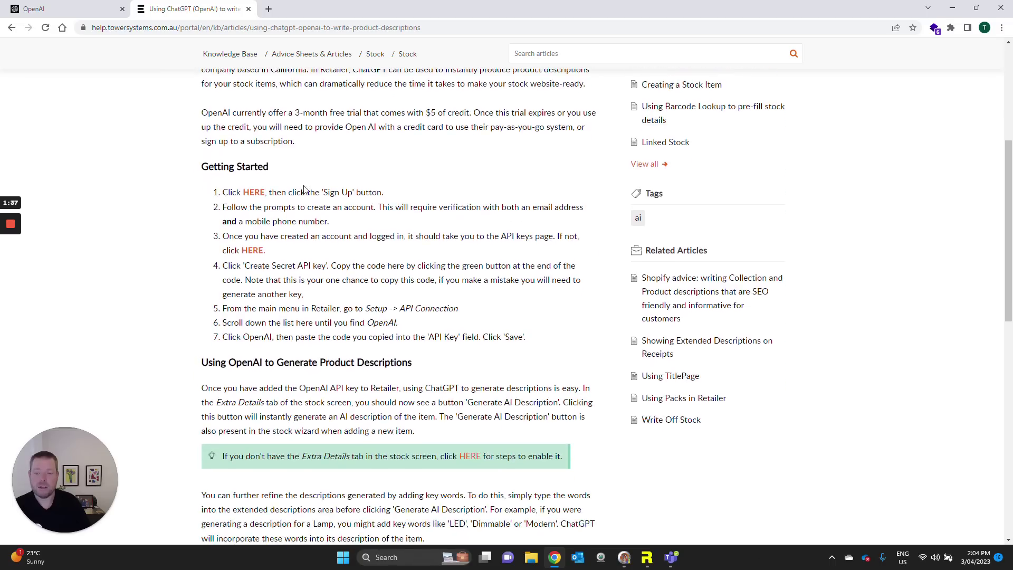
scroll(307, 190, "down", 3)
scroll(332, 199, "up", 12)
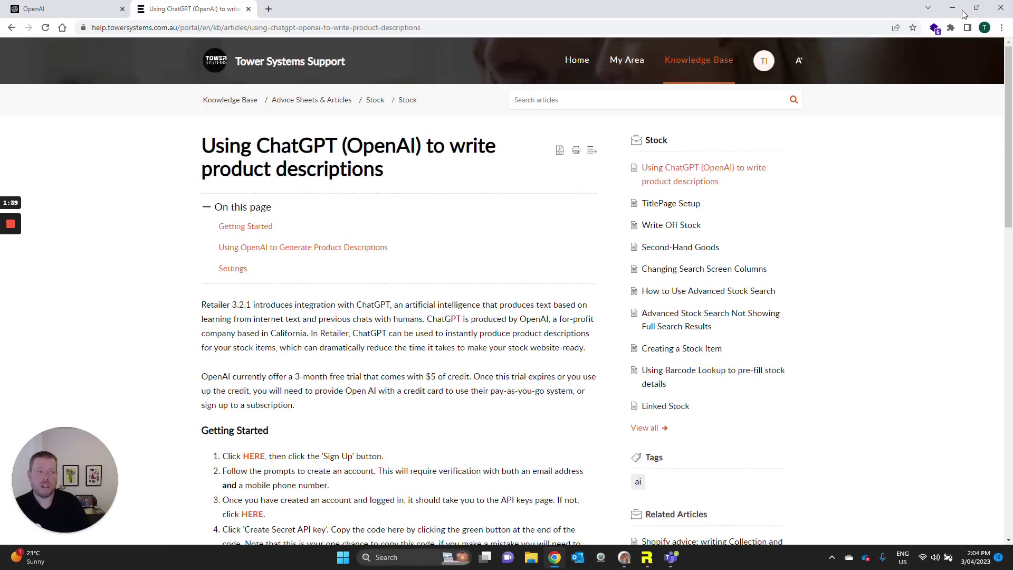
left_click(951, 8)
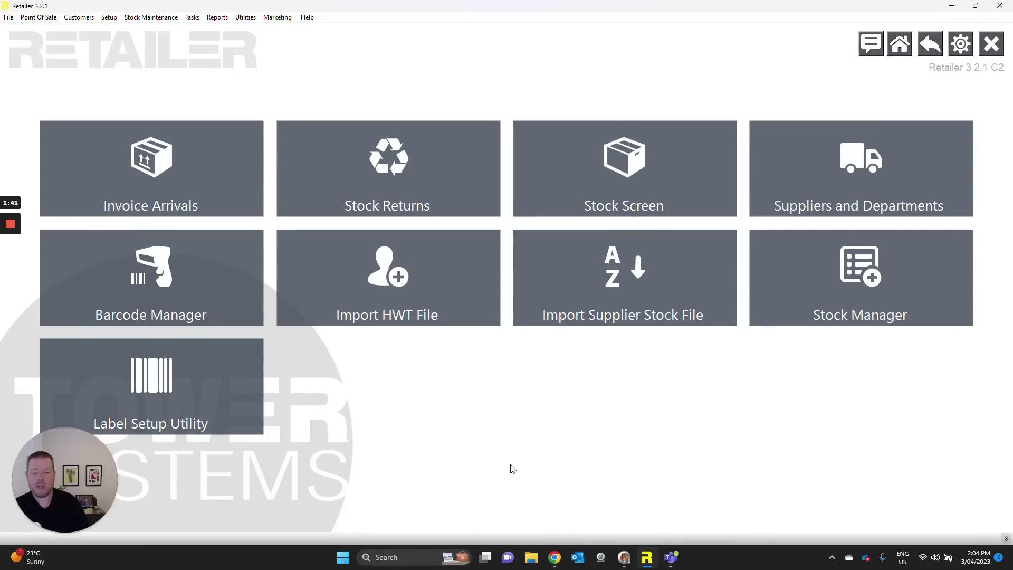
left_click(553, 557)
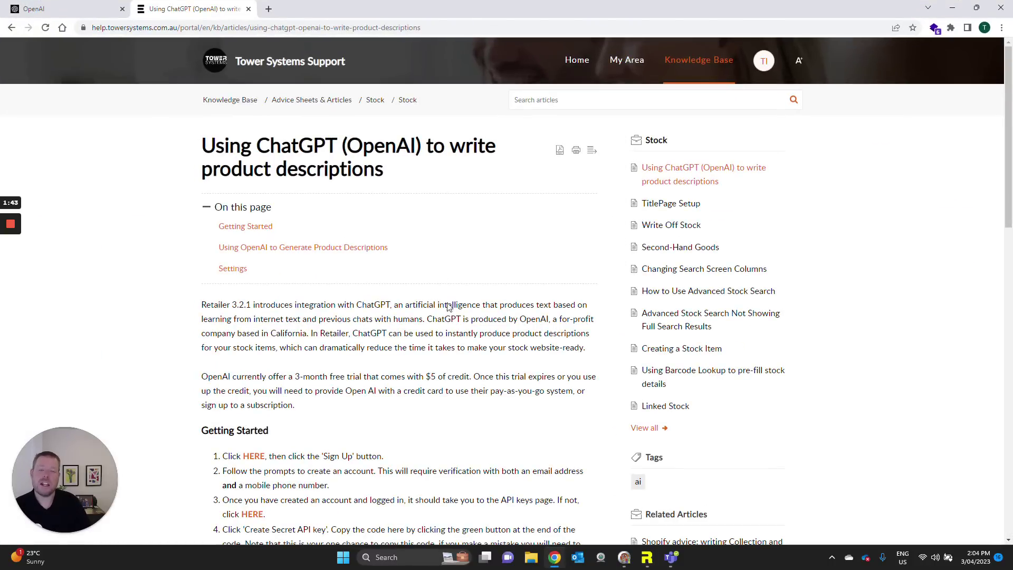
left_click(952, 8)
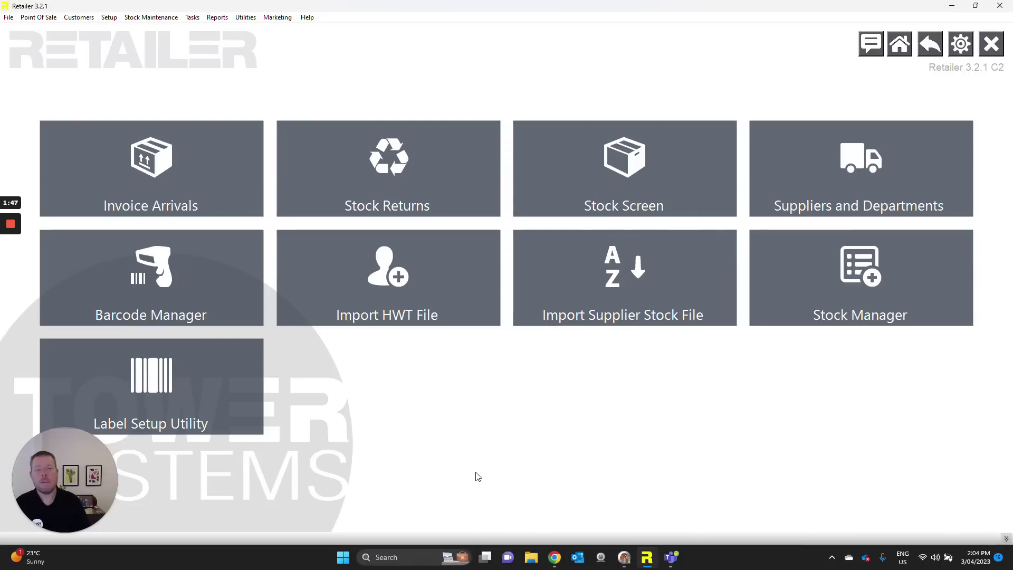